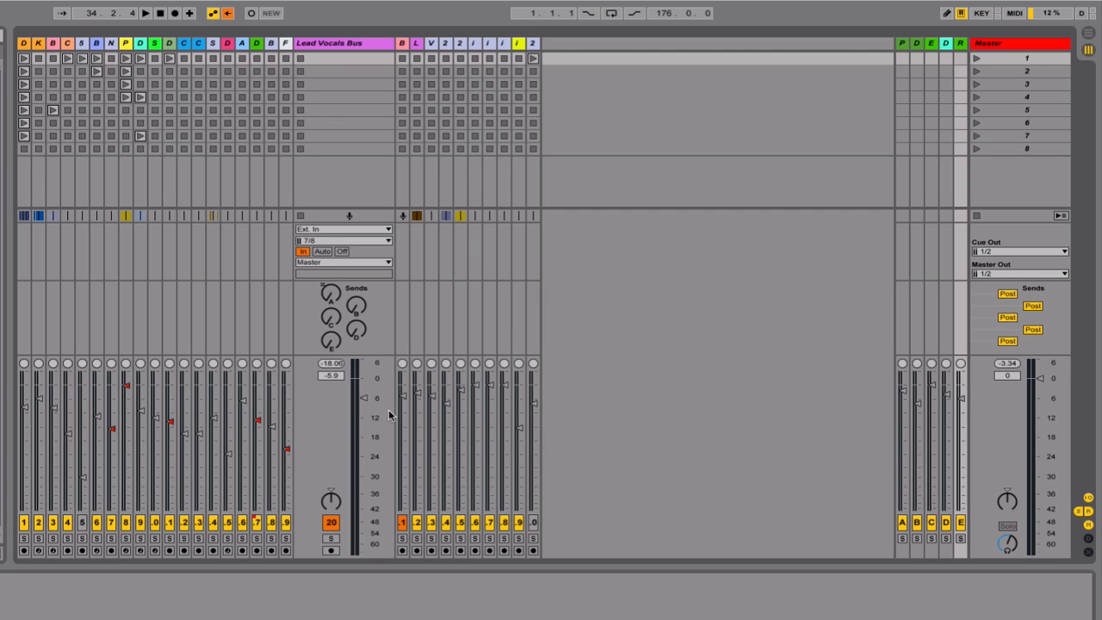
Select return track E, after the group of returns A to D, and widen its mixer strip
key(space)
click(946, 43)
click(903, 43)
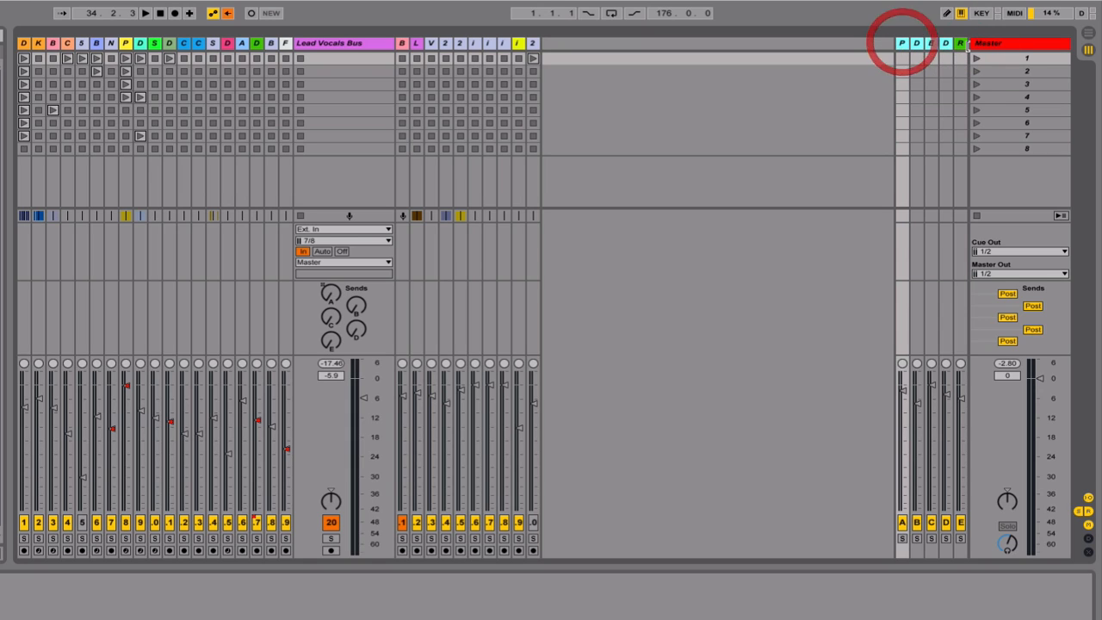
click(960, 45)
drag(954, 45, 914, 47)
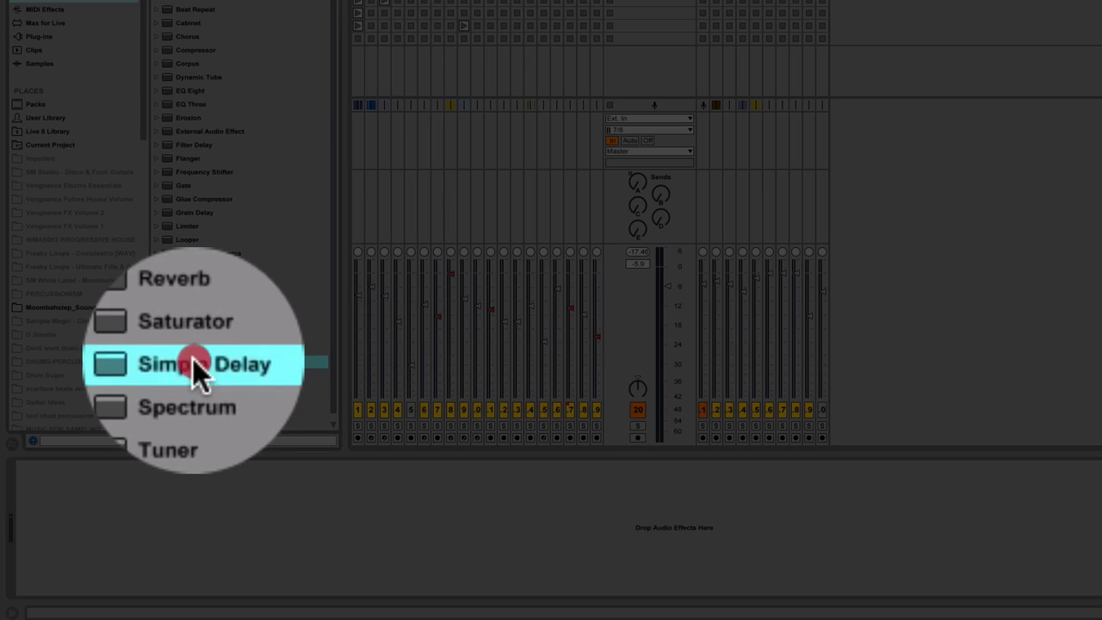
Load a Simple Delay onto return track E and set its Dry/Wet to 100 %
drag(195, 362, 173, 487)
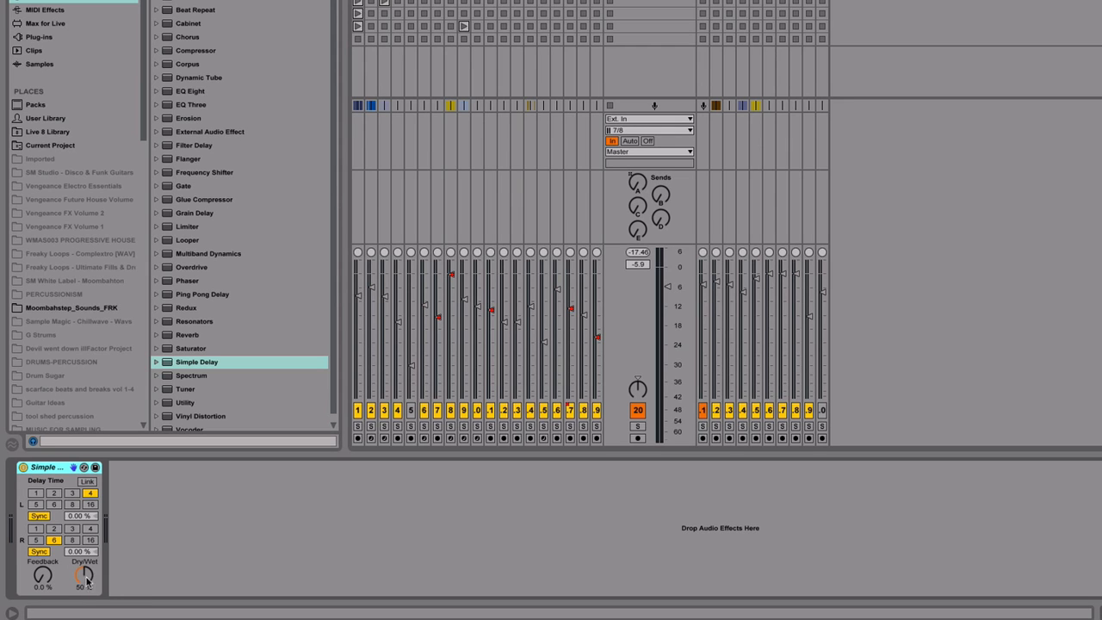
click(83, 575)
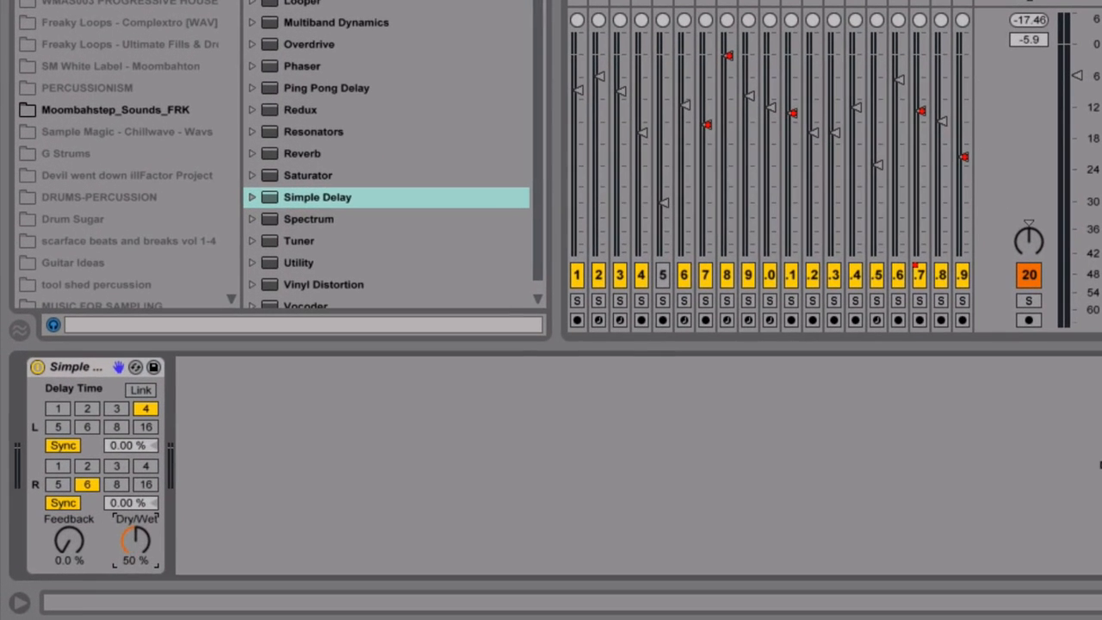
drag(119, 558, 119, 504)
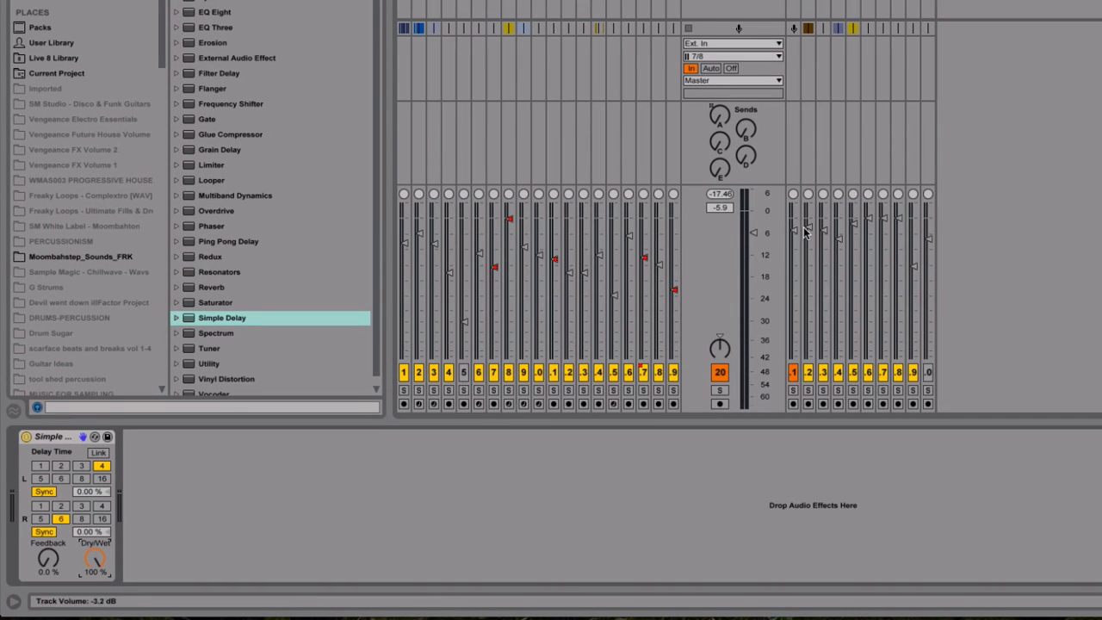
Set the Lead Vocals Bus volume to -6.0 dB and raise its send to return E, checking it in playback
drag(750, 233, 760, 226)
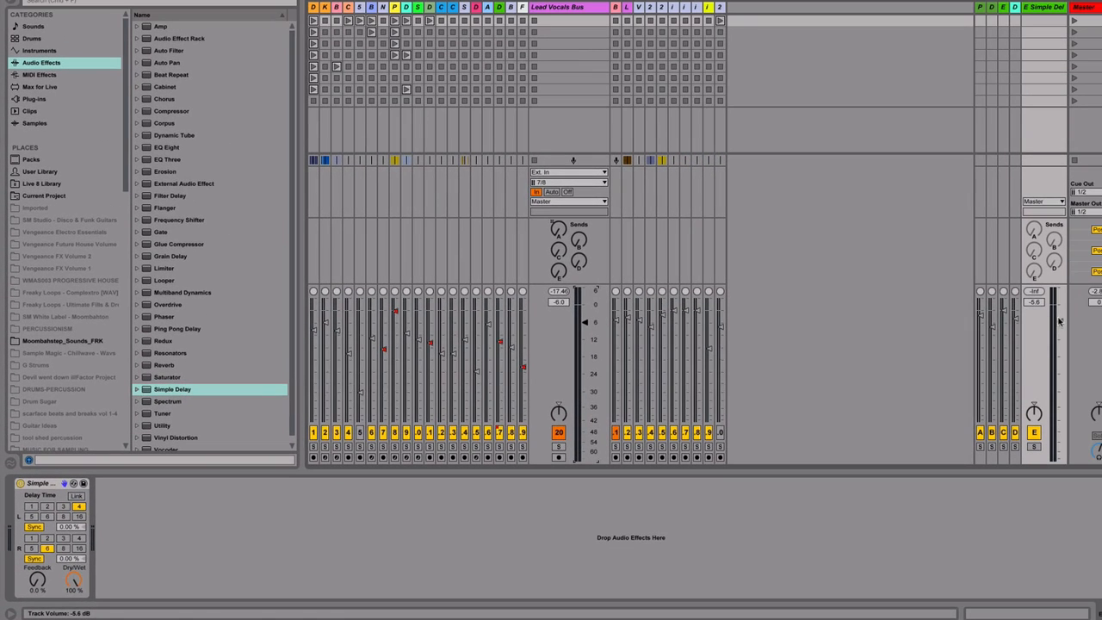
drag(1060, 325, 1060, 323)
drag(555, 277, 555, 255)
key(space)
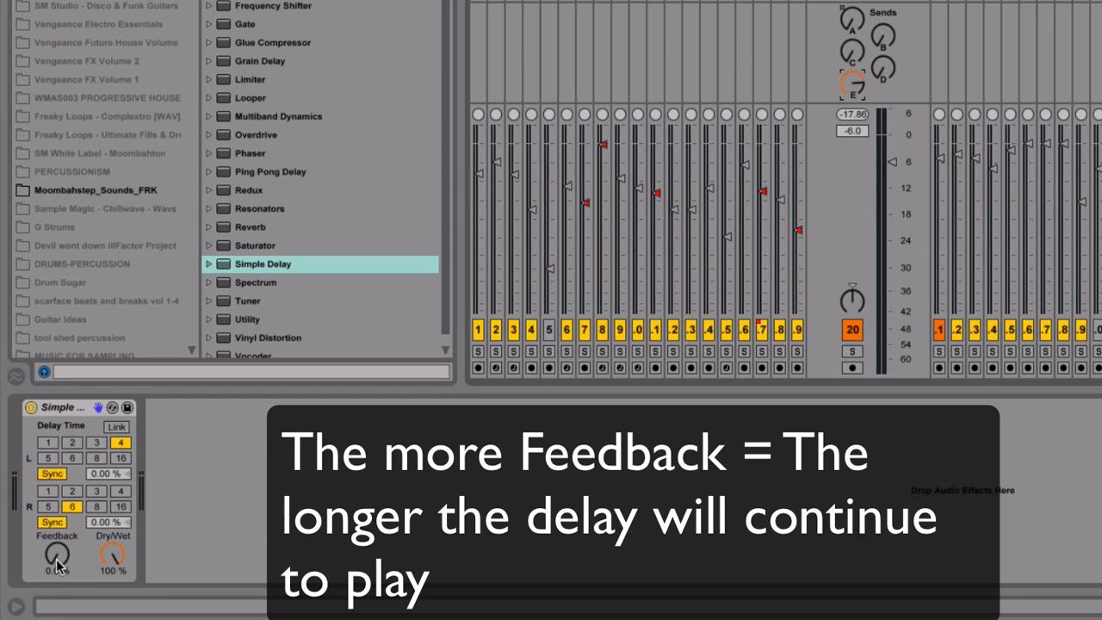
Set the Simple Delay's feedback to 44 %
drag(57, 564, 76, 534)
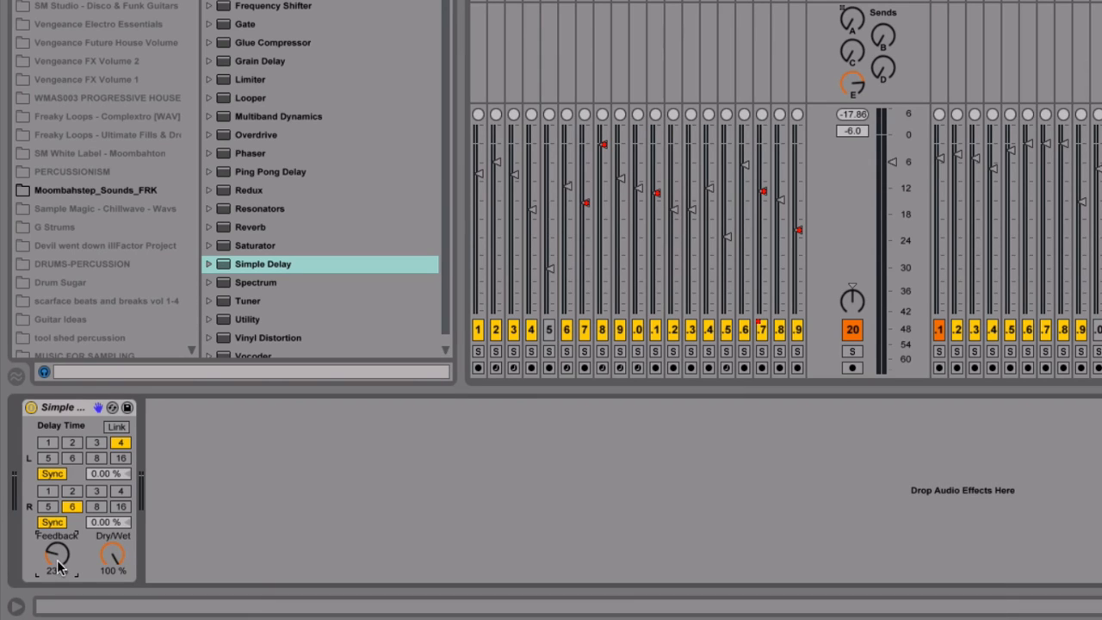
drag(58, 561, 58, 482)
drag(56, 557, 56, 606)
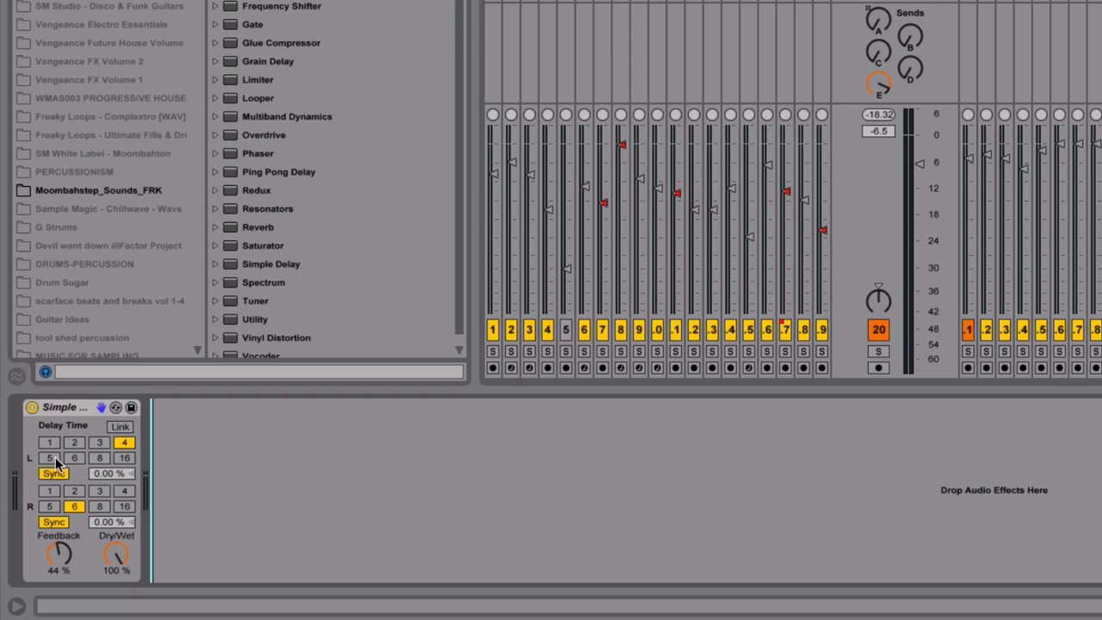
Set the Simple Delay's synced delay time to 2 on the left channel and 4 on the right channel
click(76, 443)
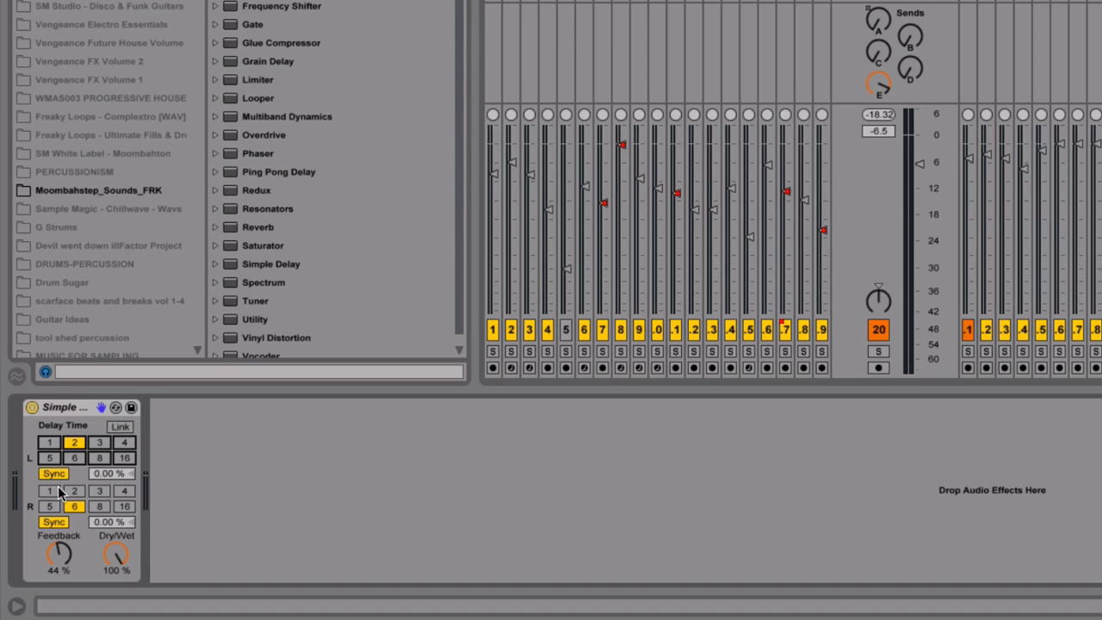
click(129, 495)
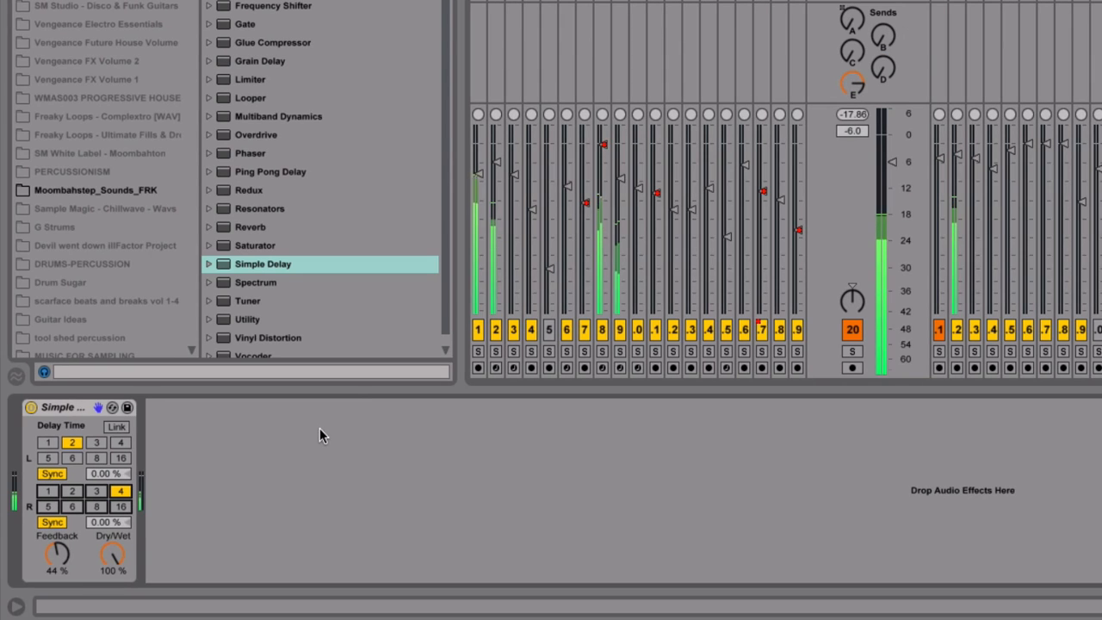
click(854, 84)
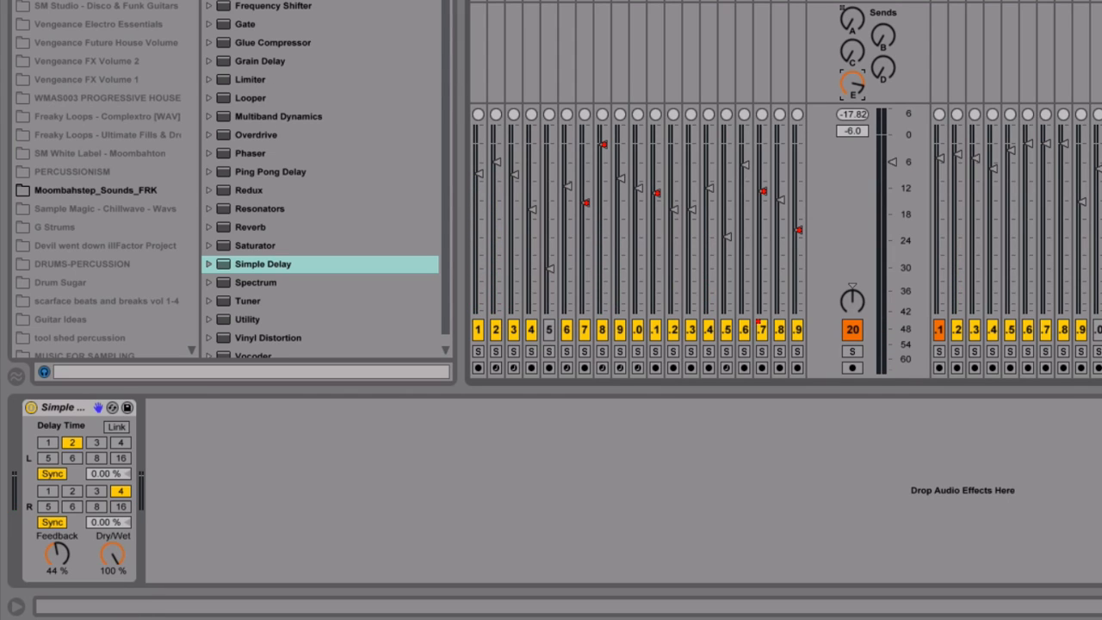
Add a Compressor after the Simple Delay on return E and enable its sidechain
drag(270, 312, 272, 432)
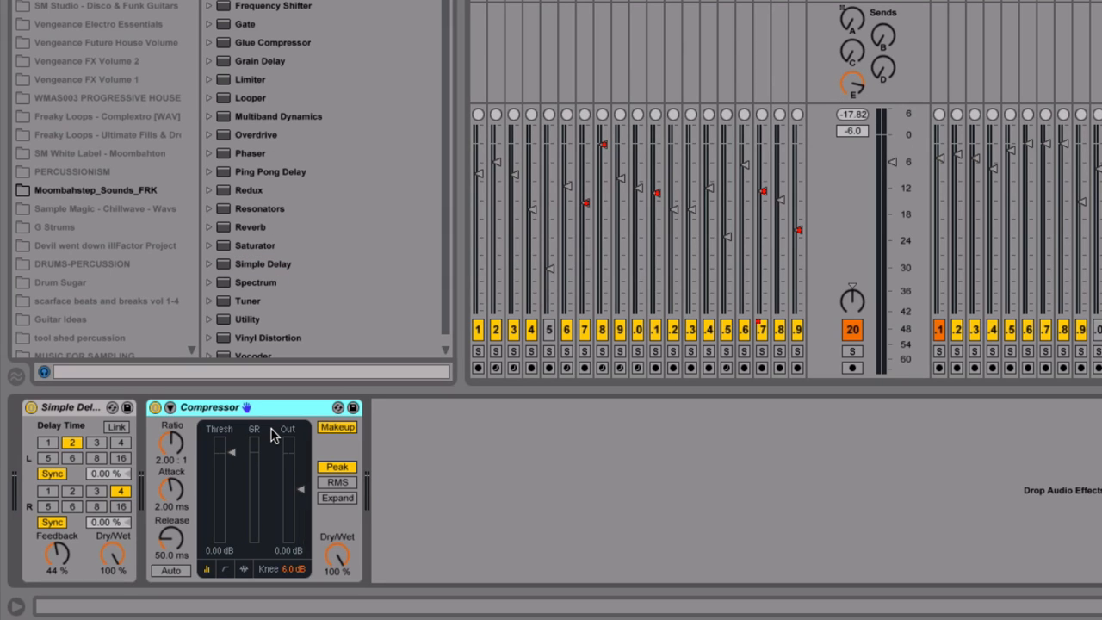
click(170, 408)
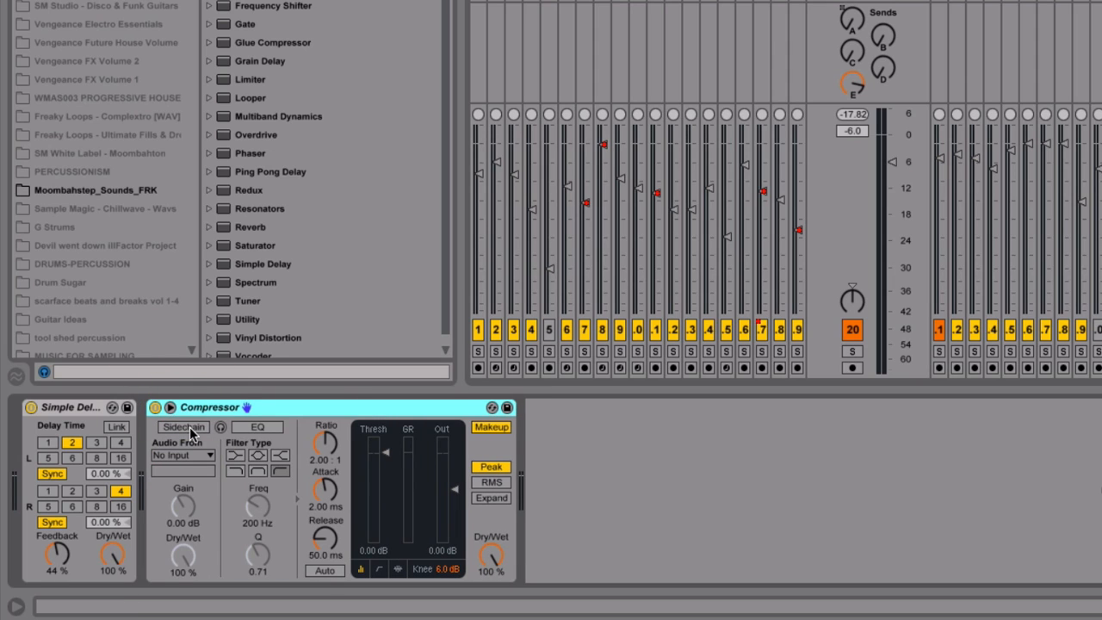
click(190, 427)
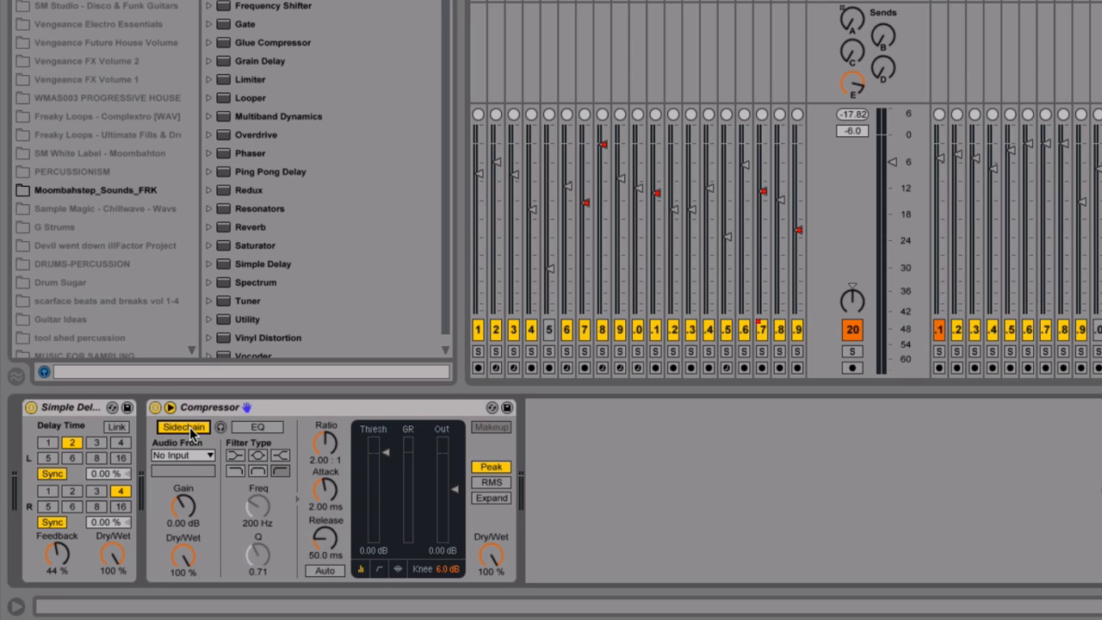
Solo the Lead Vocals Bus and choose it as the compressor's sidechain source, tapped Post FX
click(853, 351)
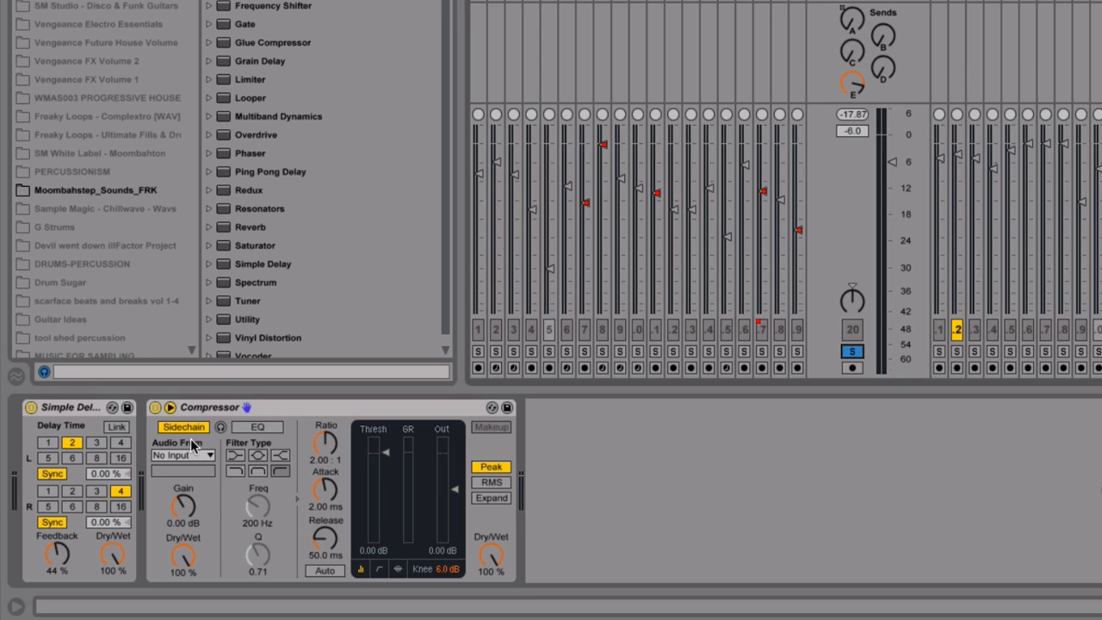
click(204, 459)
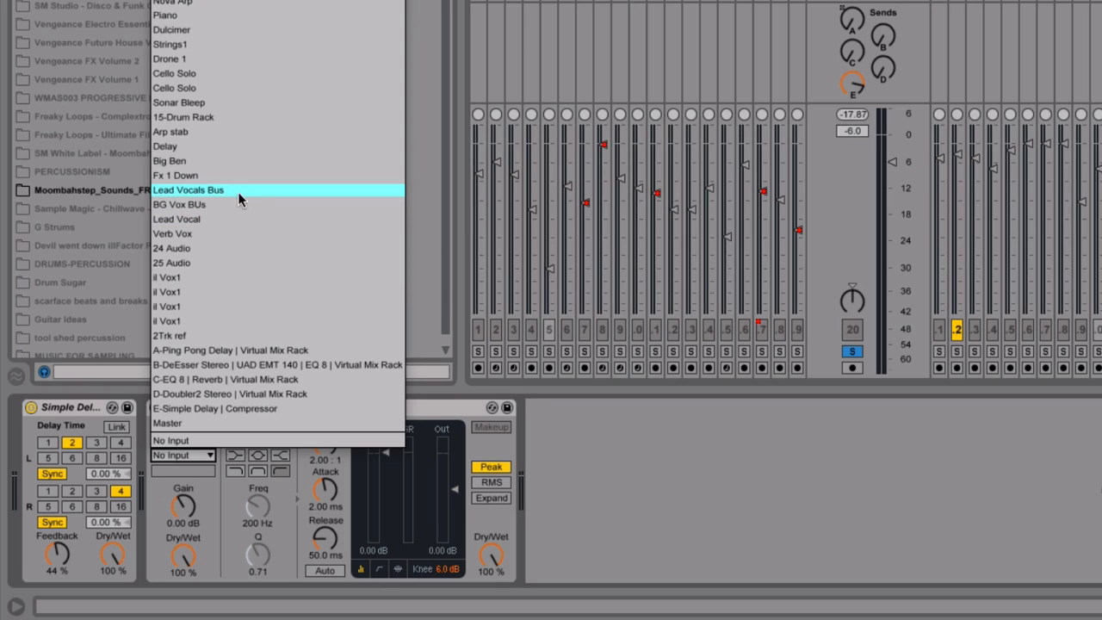
click(189, 193)
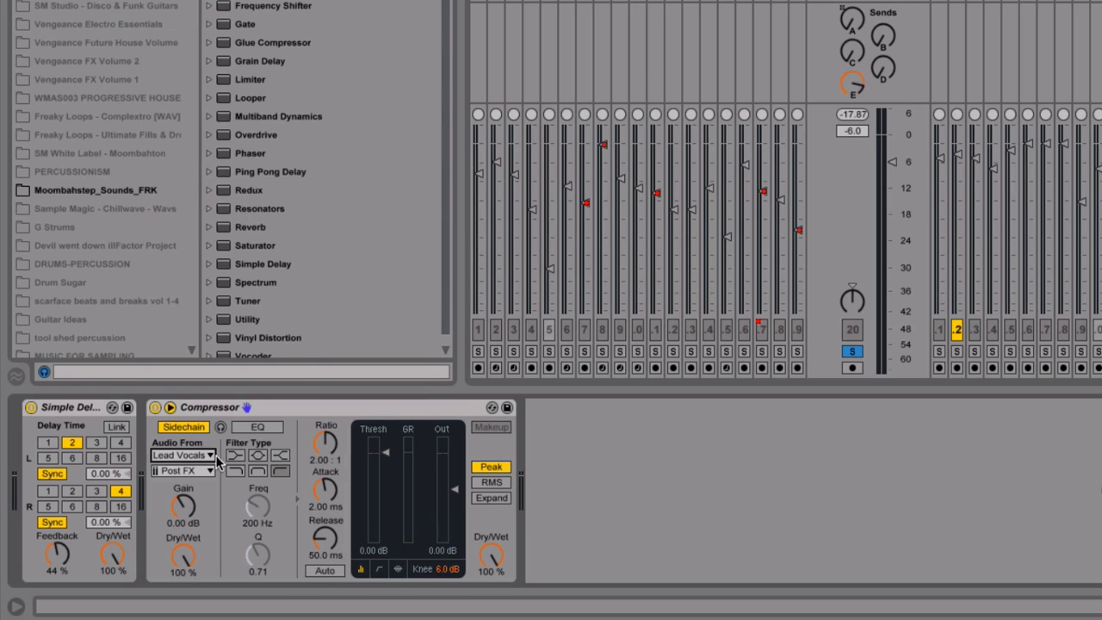
click(189, 471)
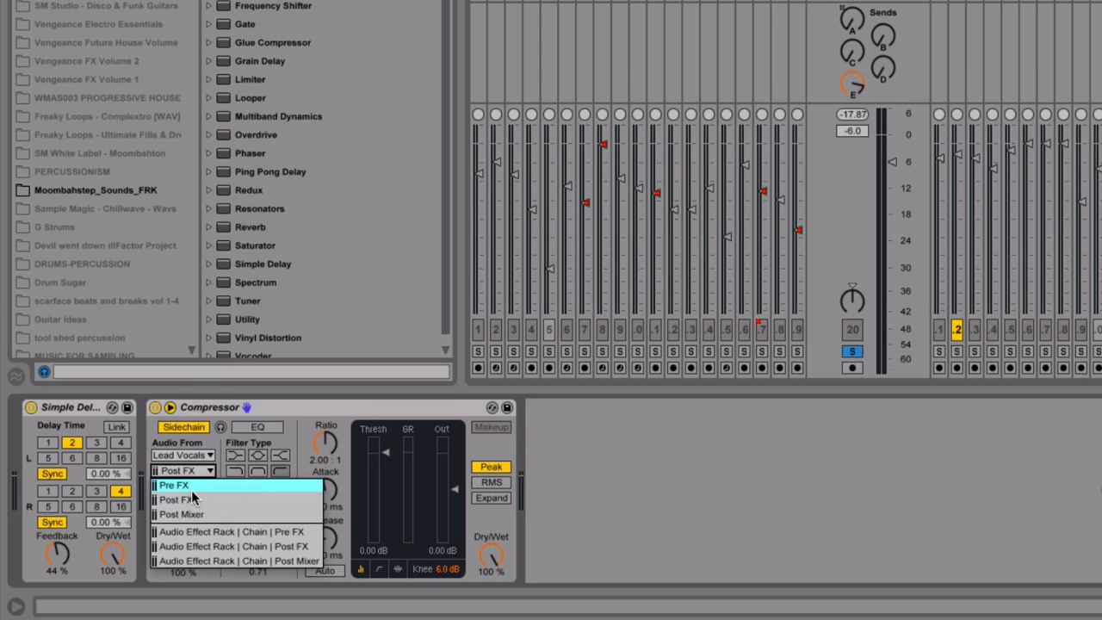
click(195, 501)
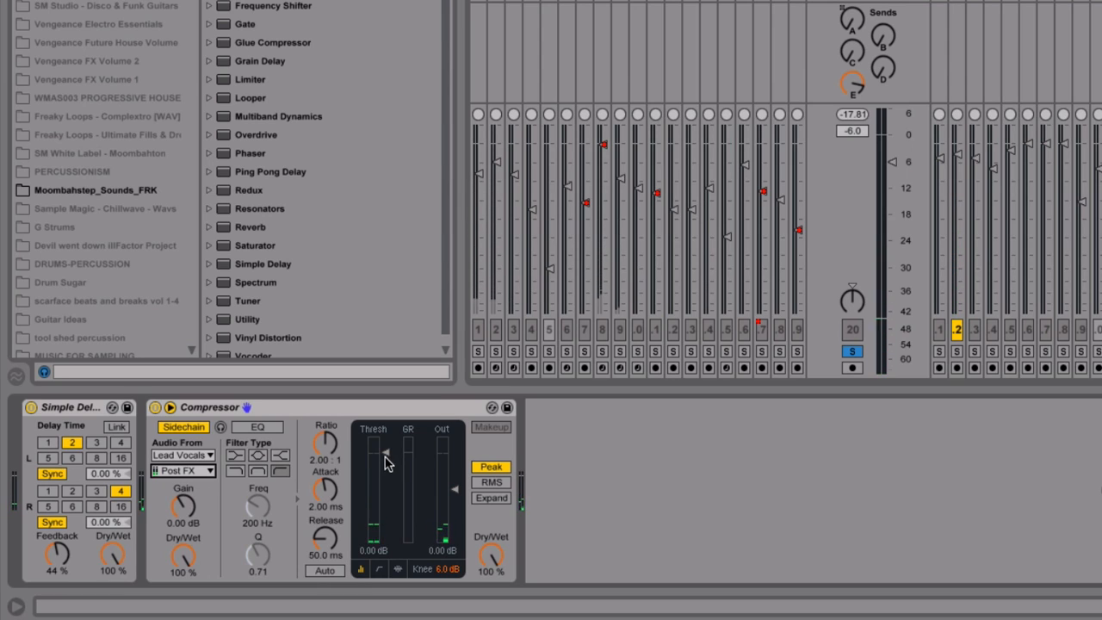
Lower the compressor's threshold to -38.9 dB and lengthen its release to 129 ms during playback
drag(385, 457, 385, 504)
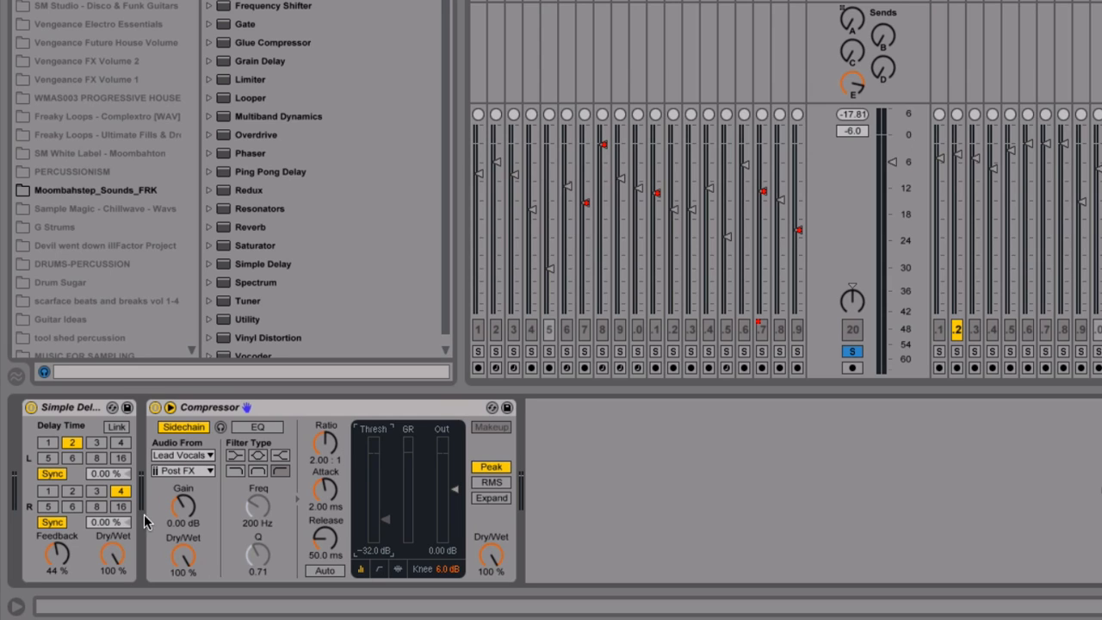
key(space)
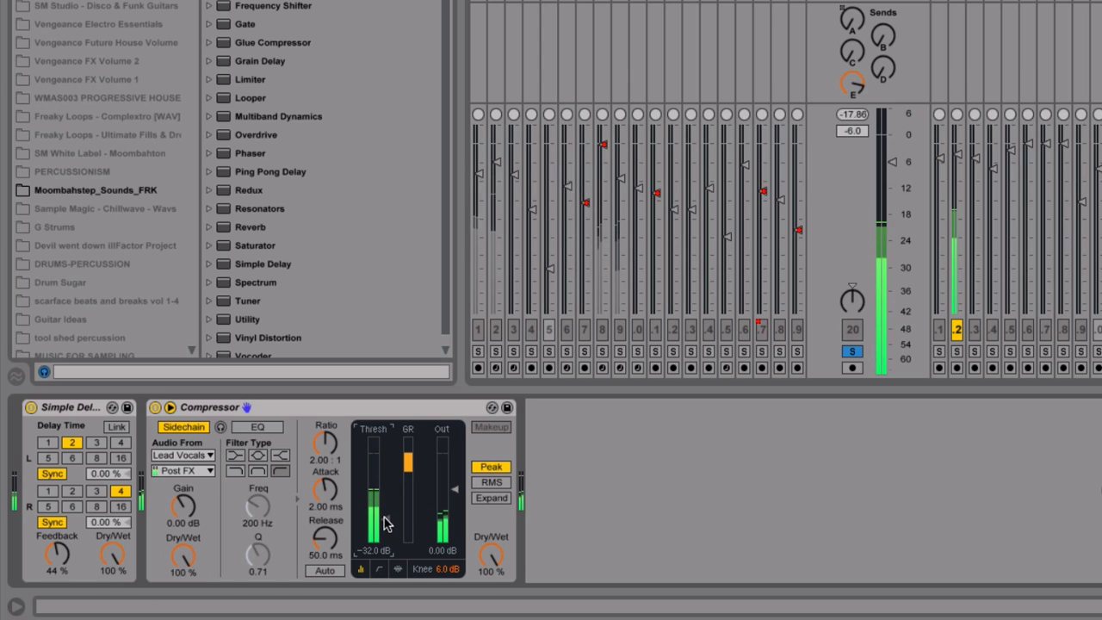
drag(325, 540, 325, 517)
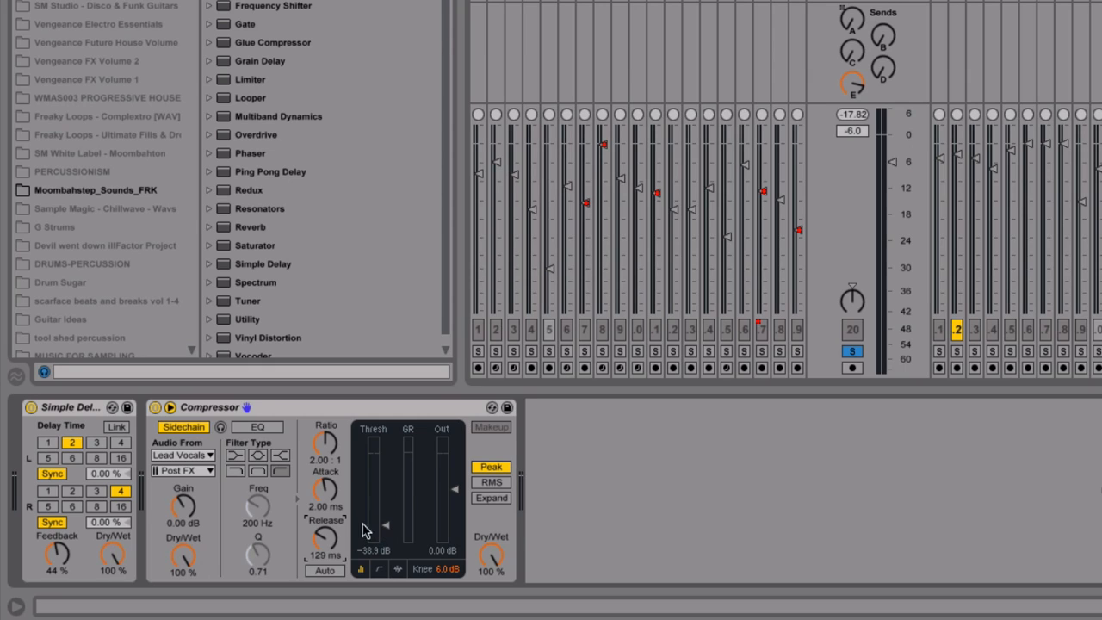
Set the compressor's release to 15.5 ms, attack to 0.24 ms and output gain to 2.97 dB
drag(326, 536, 329, 536)
key(space)
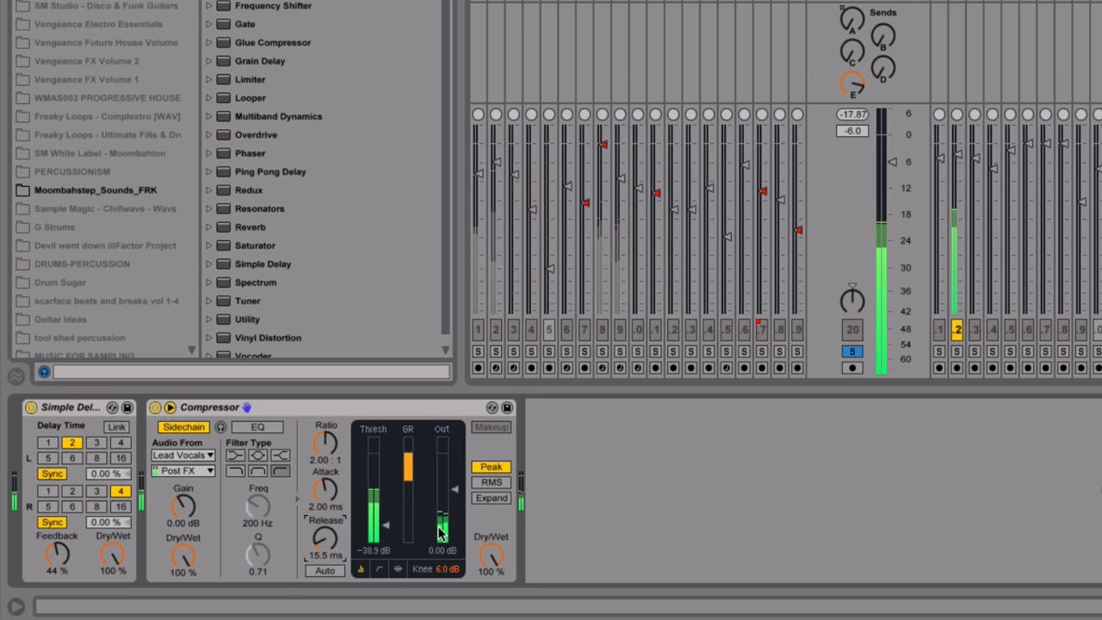
drag(324, 514, 324, 551)
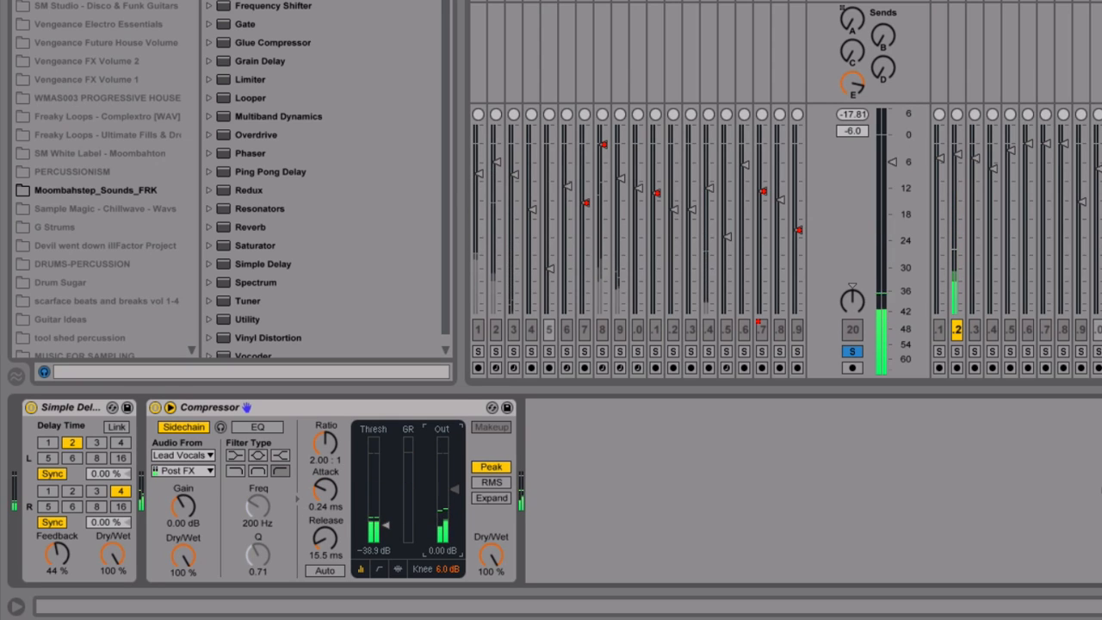
drag(456, 498, 446, 494)
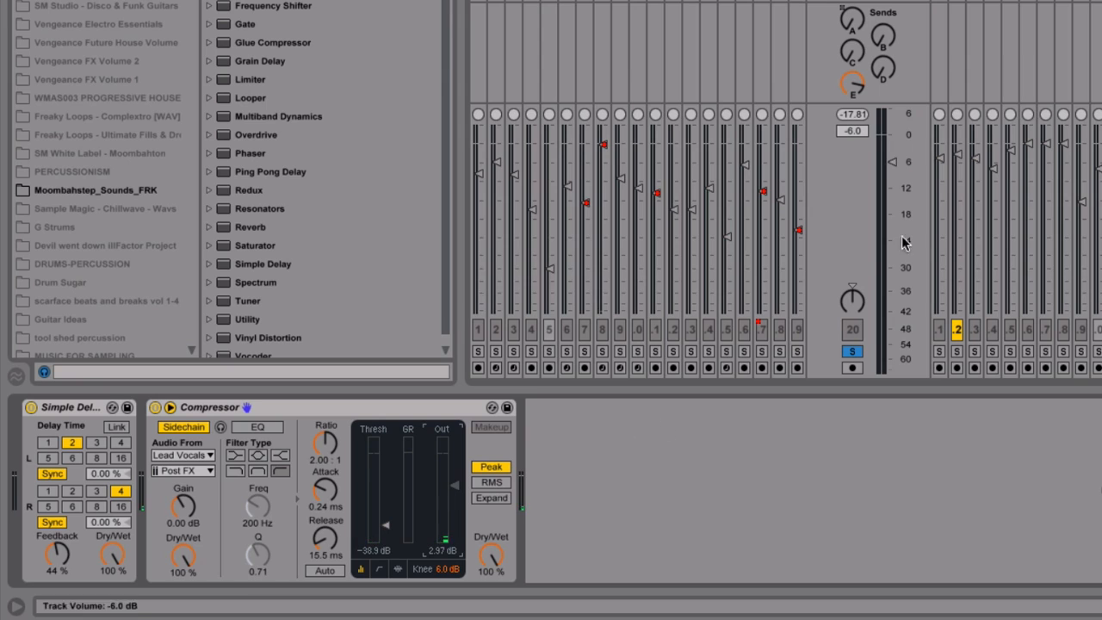
Raise the Lead Vocals Bus send to return E slightly and set the bus volume to -6.3 dB
drag(853, 84, 854, 81)
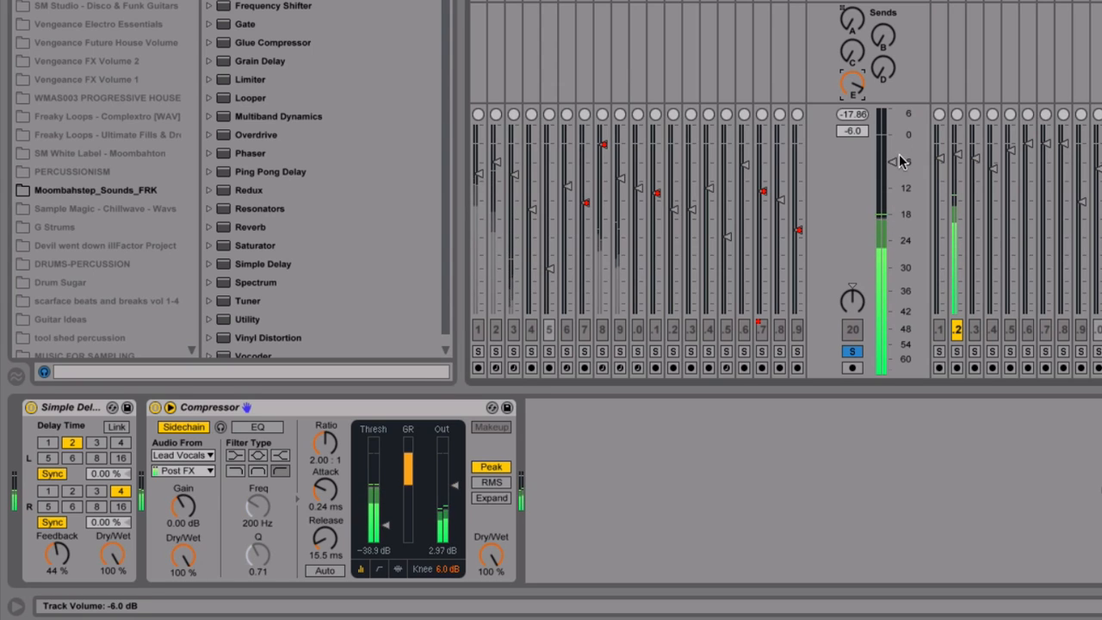
drag(895, 161, 895, 163)
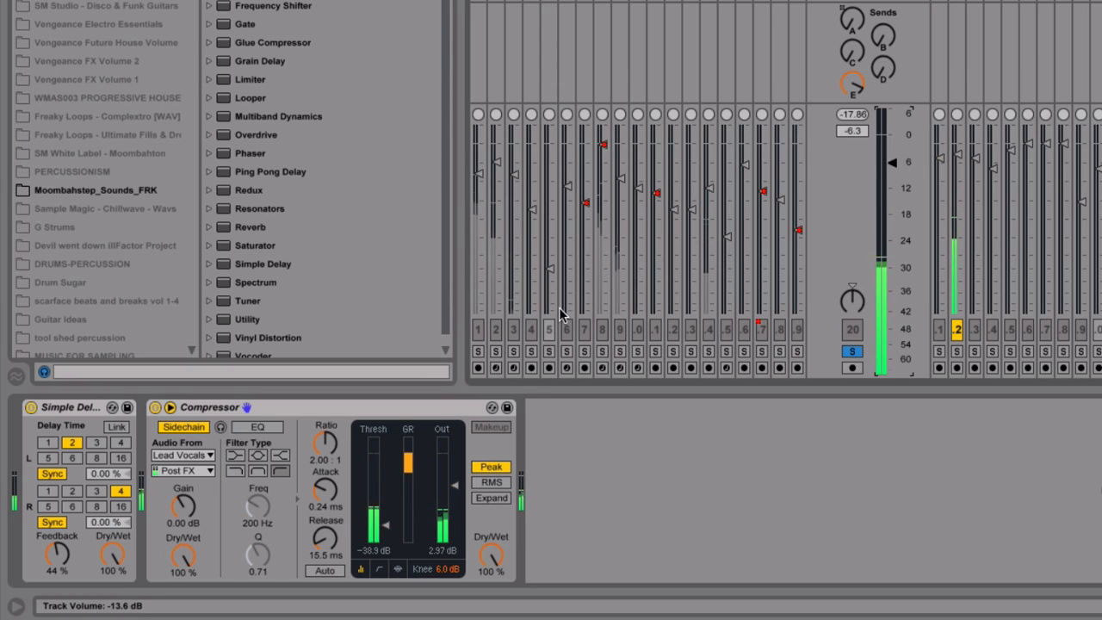
Set the Simple Delay's feedback to 45 % while the compressor is bypassed, and re-enable the compressor
click(155, 408)
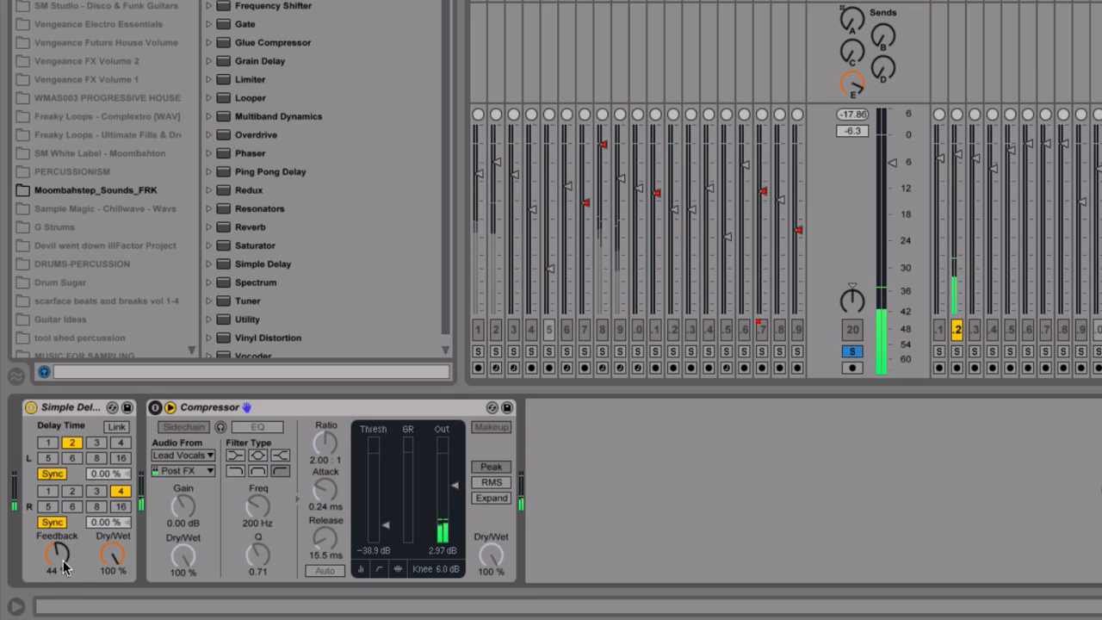
drag(66, 567, 65, 565)
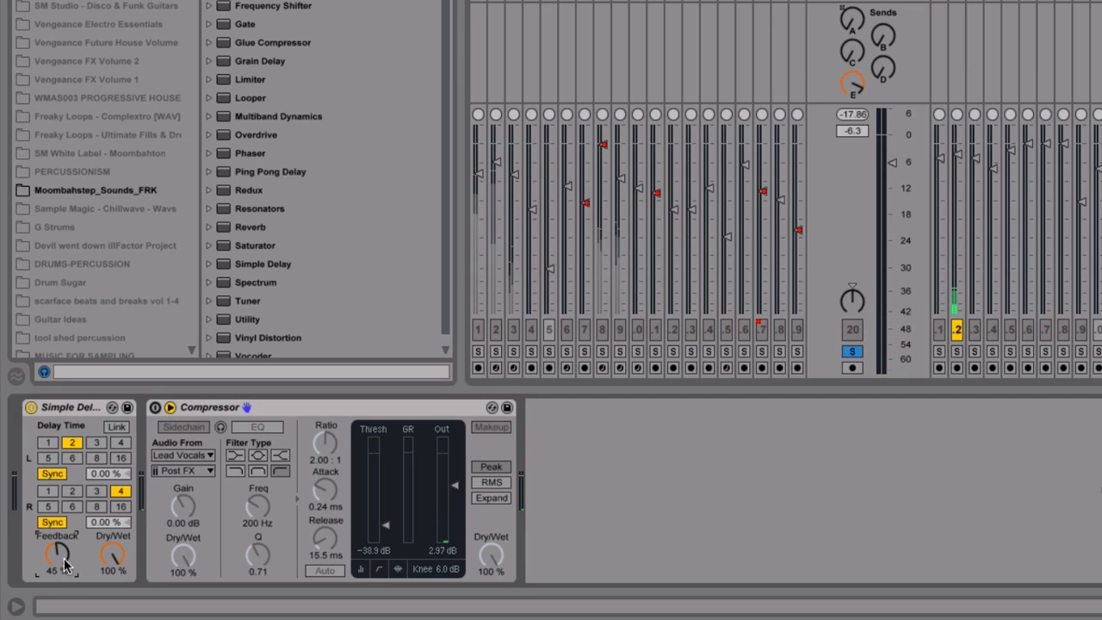
click(155, 409)
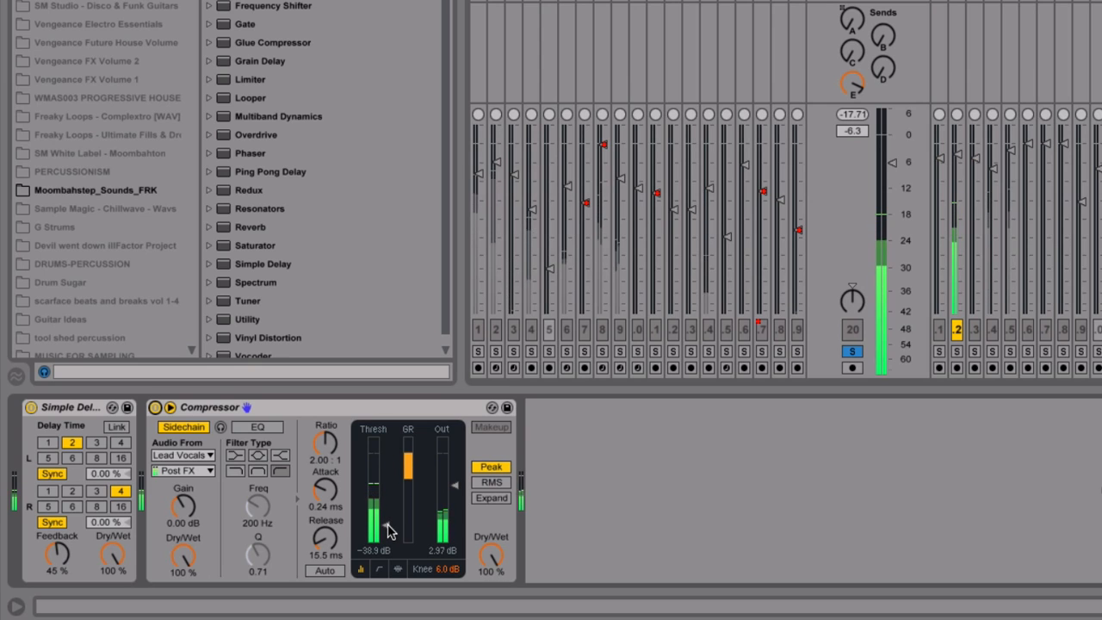
Set the compressor's threshold to -30.0 dB and unsolo the Lead Vocals Bus
drag(387, 530, 388, 525)
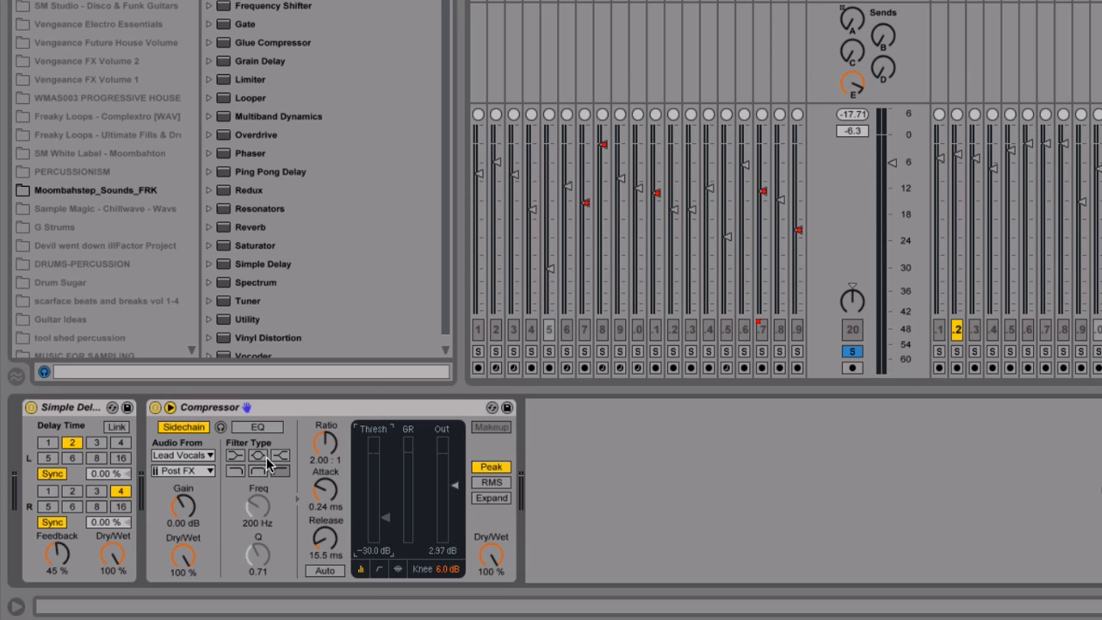
click(852, 352)
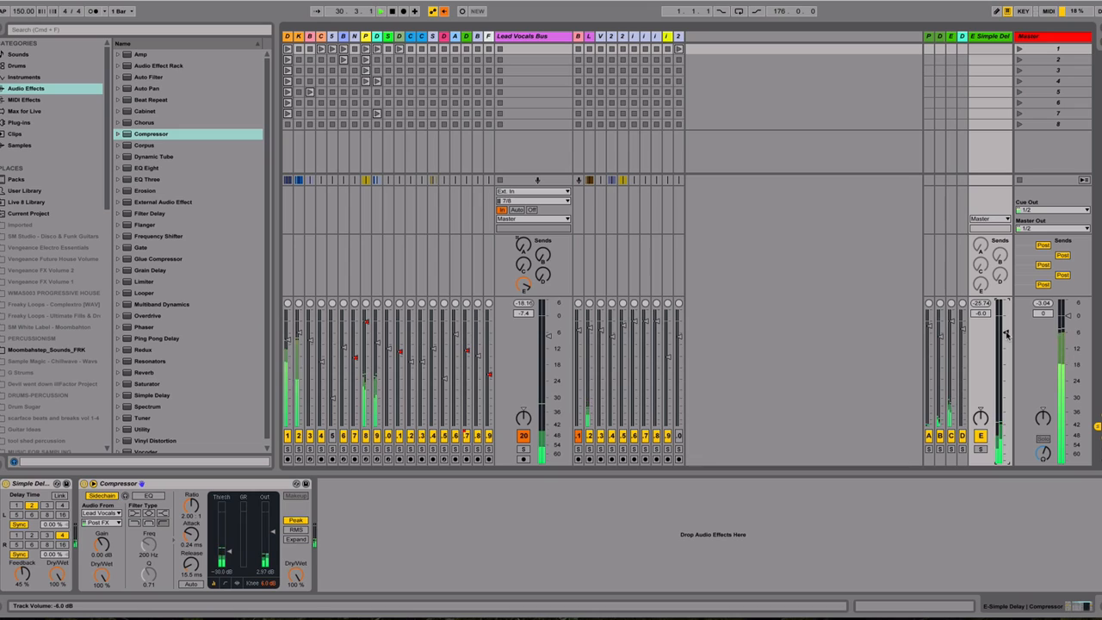
Set the return E and Lead Vocals Bus volumes to -6.5 dB, comparing the mix with the compressor off and on
drag(1007, 334, 1006, 337)
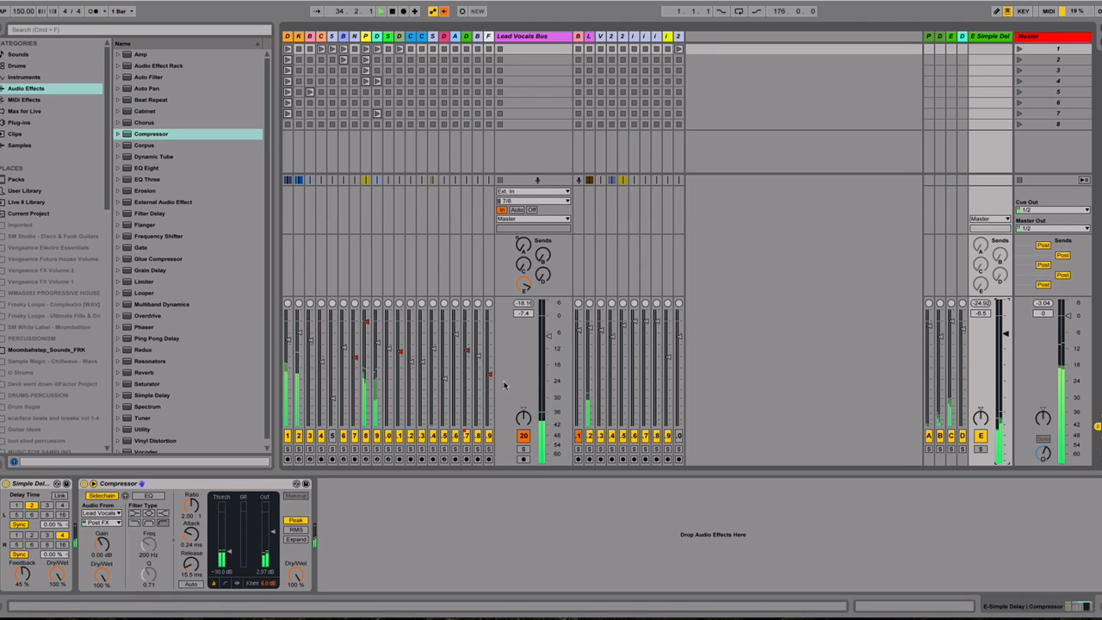
click(83, 484)
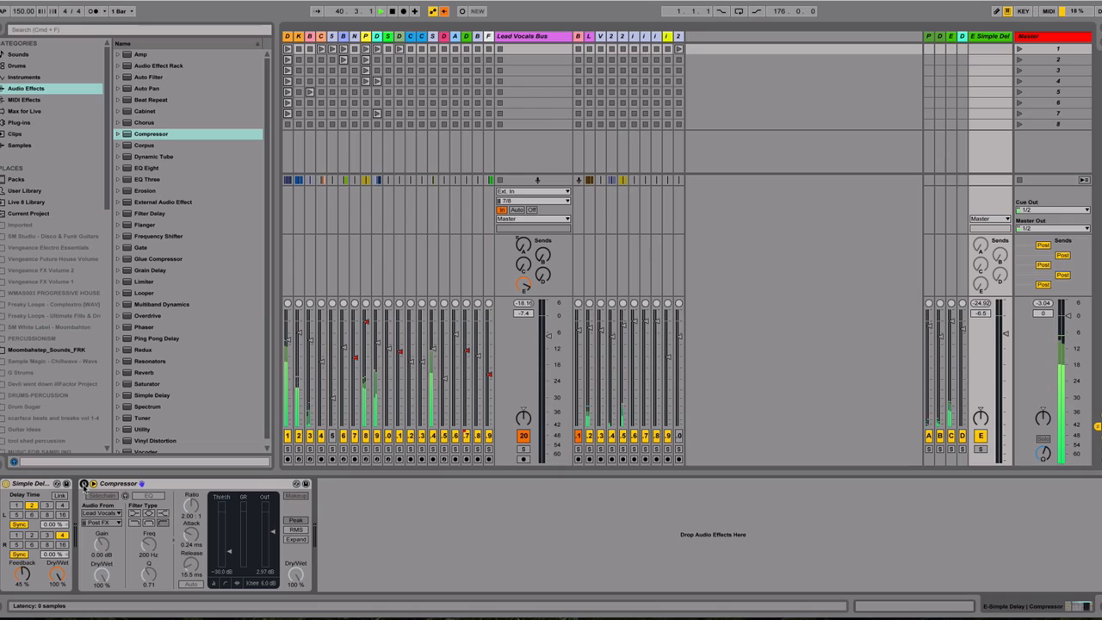
click(84, 485)
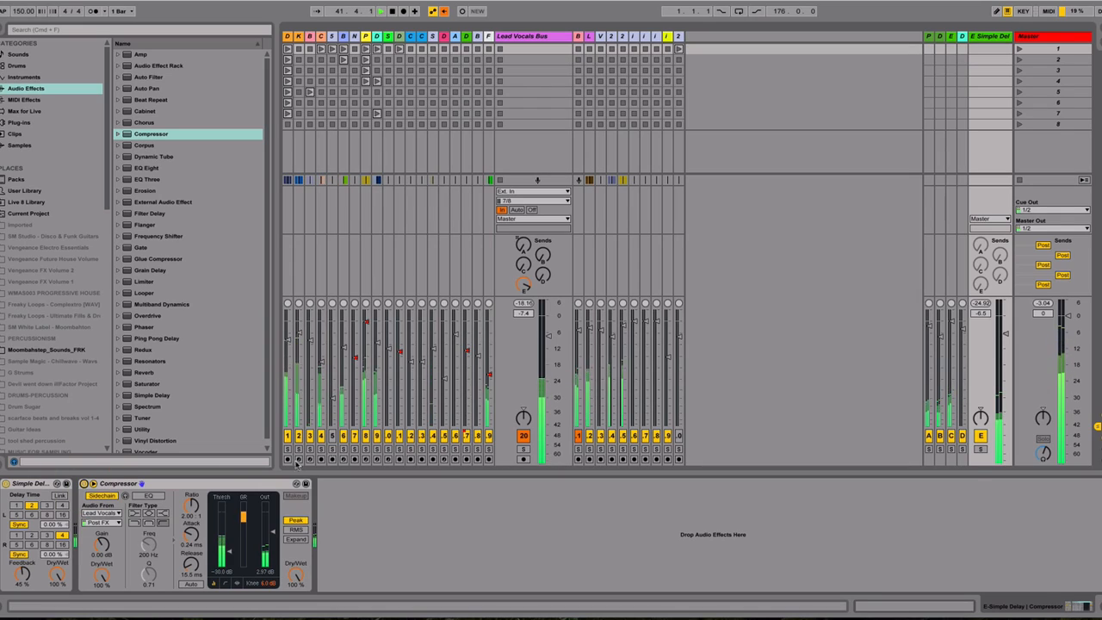
drag(551, 338, 552, 335)
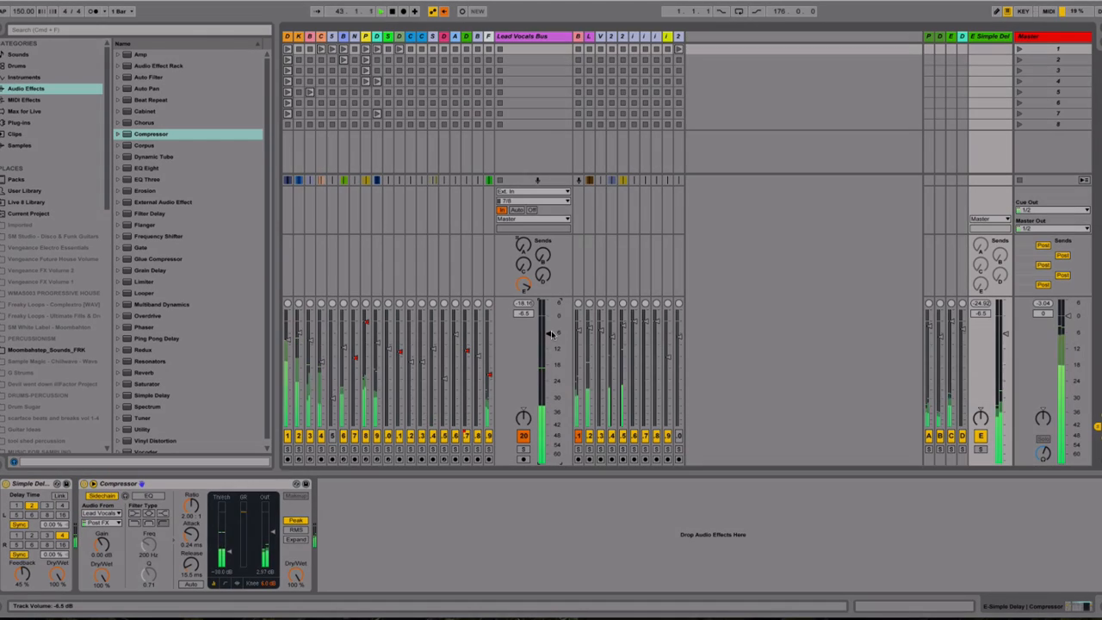